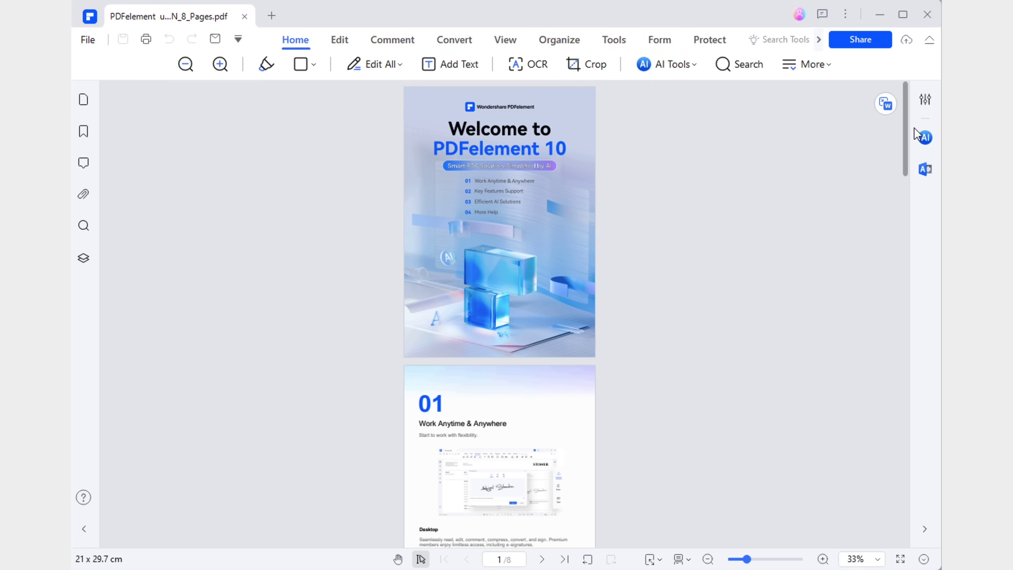
# Step: Show all eight pages of the user guide as a thumbnail grid in Organize view
pyautogui.click(560, 40)
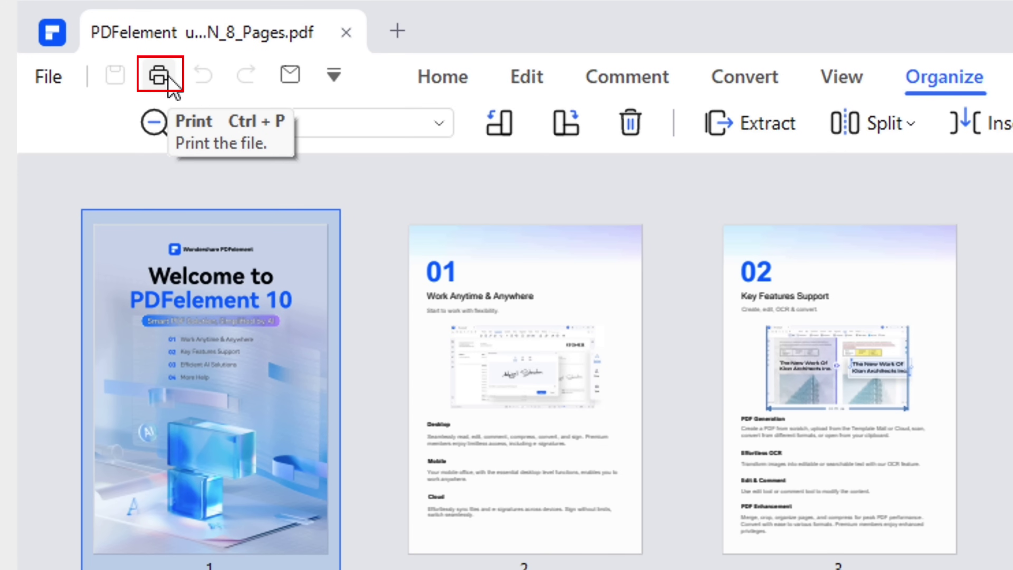
# Step: In the advanced print settings, choose Multiple print mode with 4 pages per sheet
pyautogui.click(168, 77)
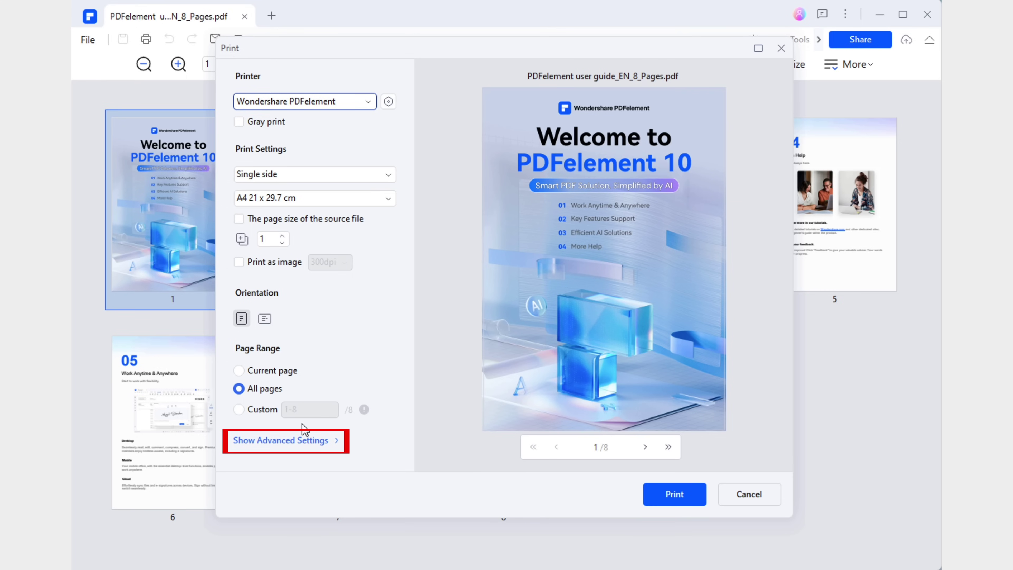
pyautogui.click(305, 443)
pyautogui.scroll(-8, 305, 446)
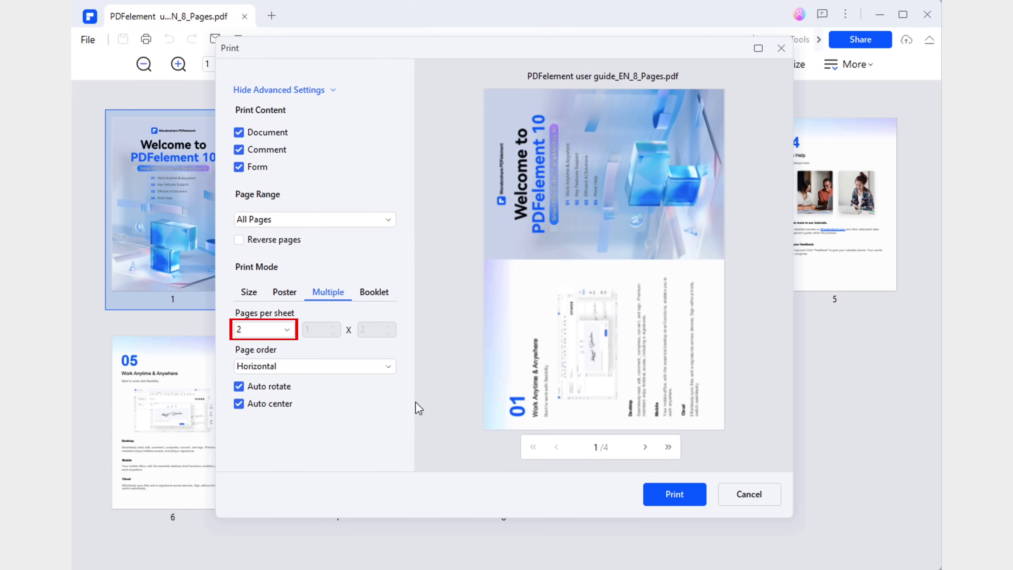
pyautogui.click(262, 334)
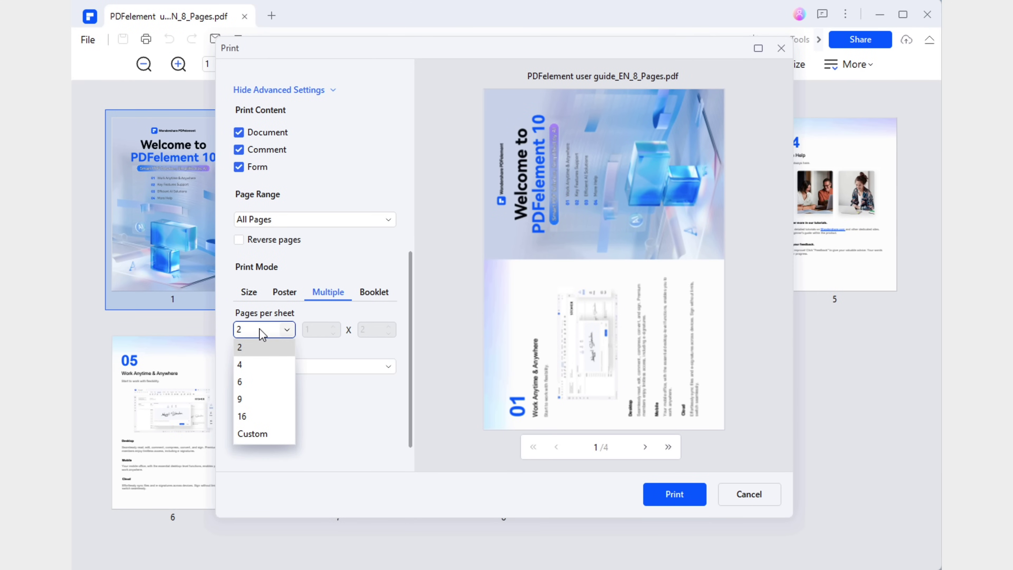
pyautogui.click(260, 364)
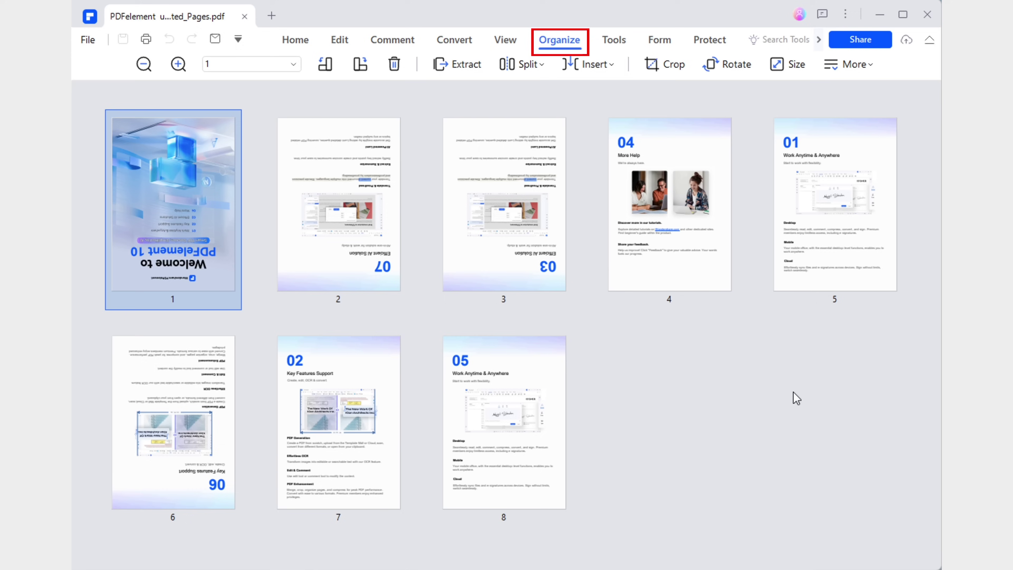
# Step: Open the Print dialog for the rotated-pages guide with Ctrl+P
pyautogui.hotkey('ctrl', 'p')
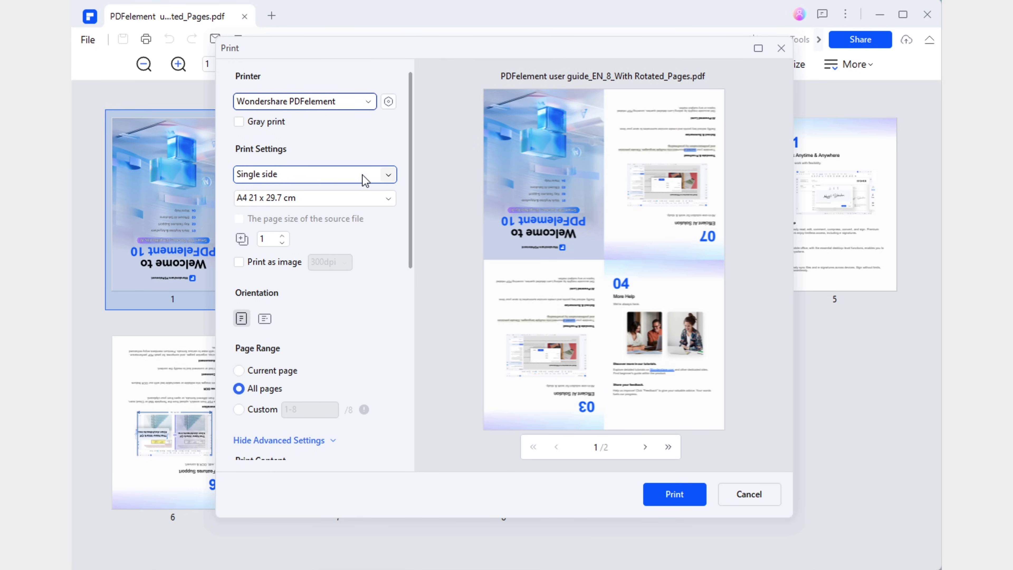
# Step: Change the sided-printing option from Single side to Manually print on both sides
pyautogui.click(387, 176)
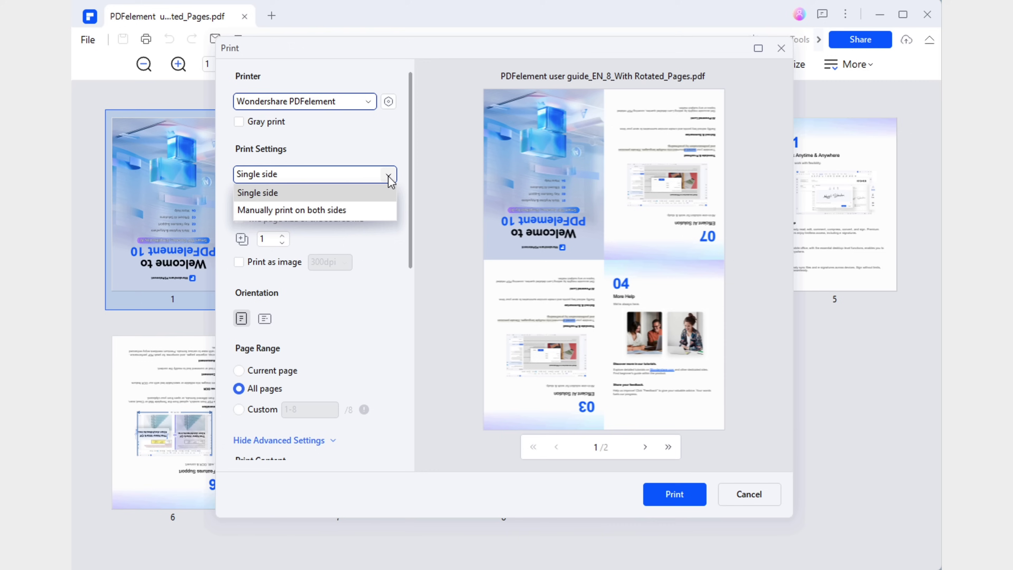
pyautogui.click(385, 214)
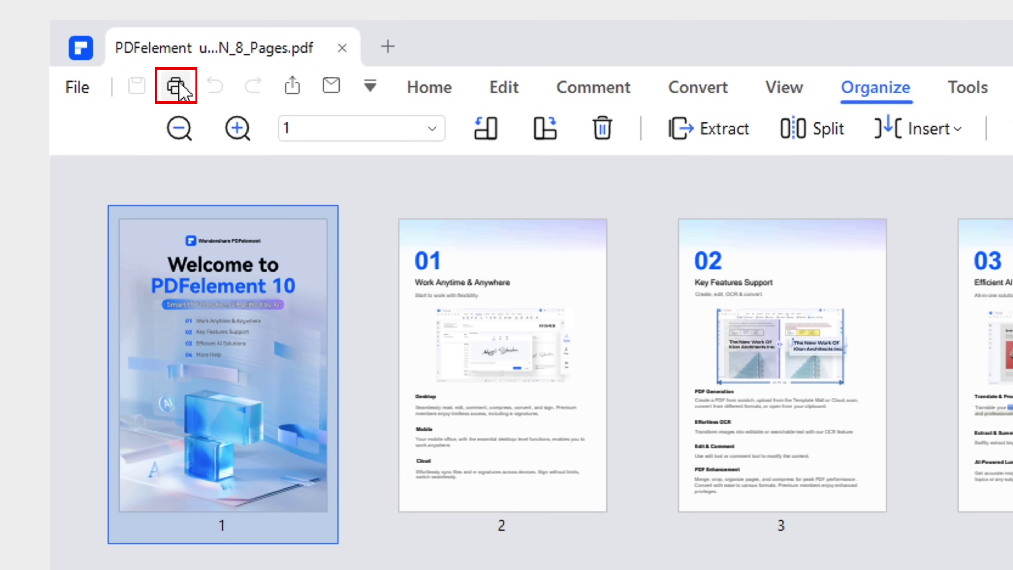
# Step: Set the guide's print layout to Booklet with Both sides, keeping Auto rotate and Auto center on
pyautogui.click(177, 87)
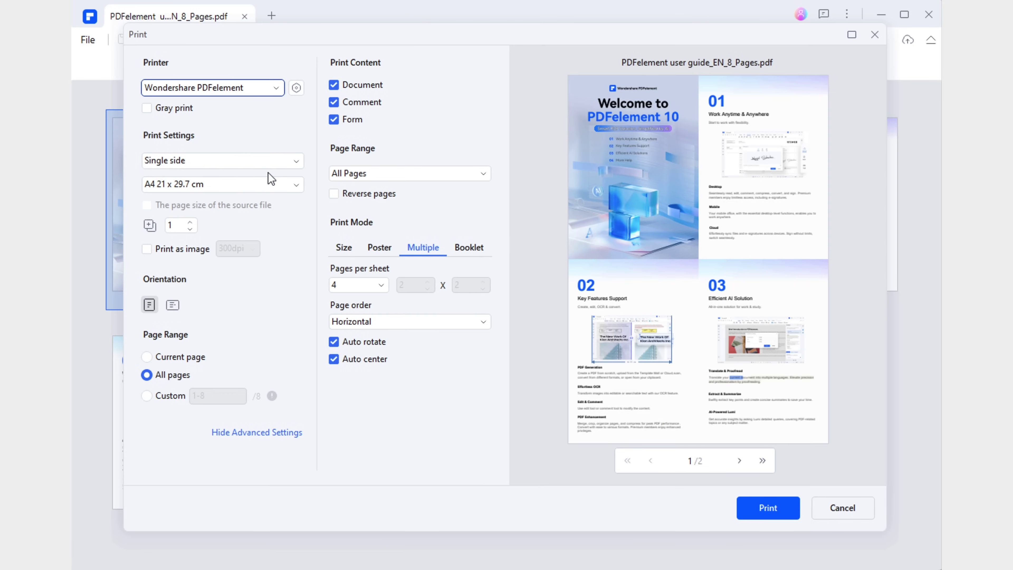
pyautogui.click(475, 251)
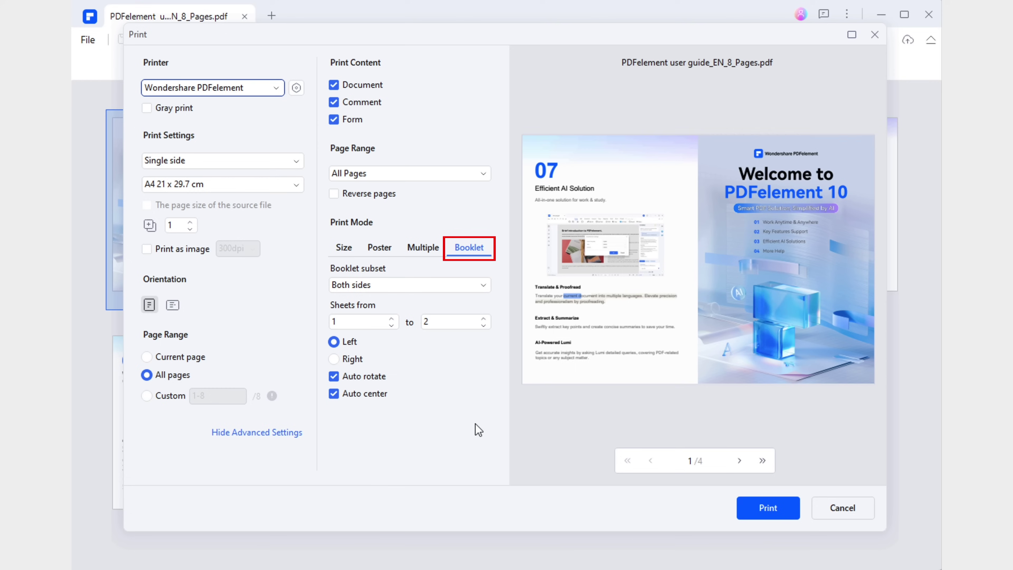
pyautogui.click(483, 285)
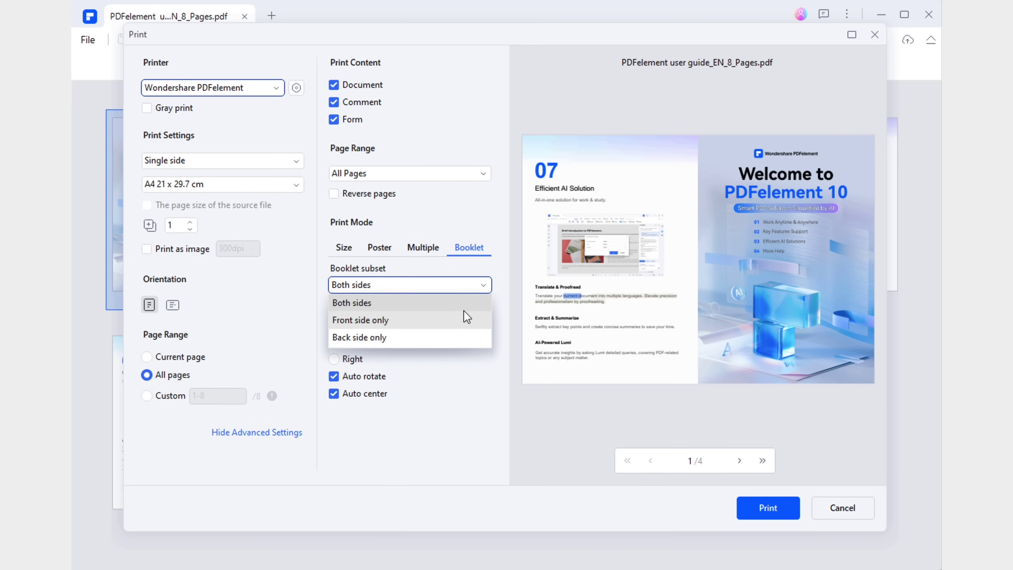
pyautogui.click(463, 301)
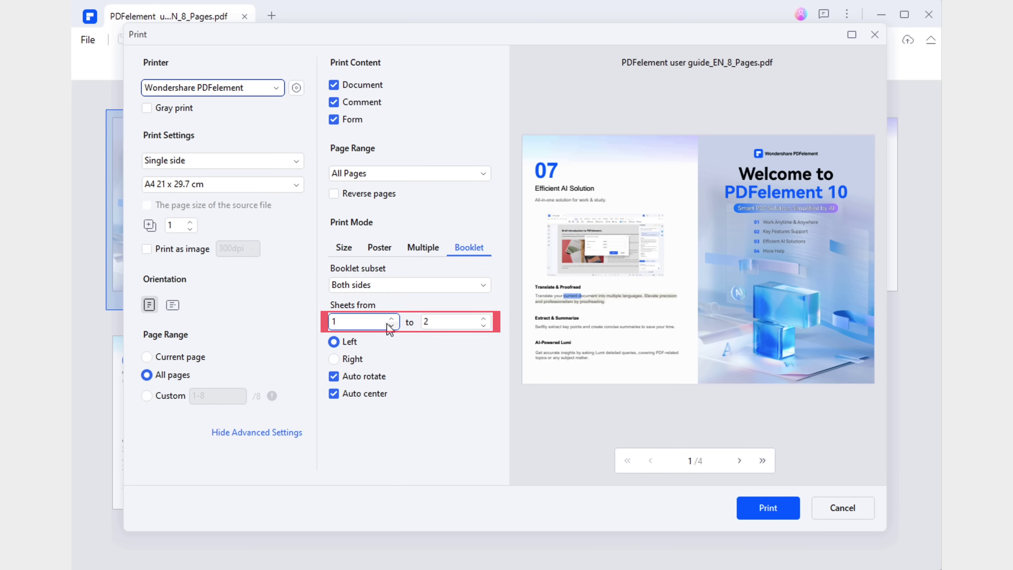
pyautogui.click(465, 325)
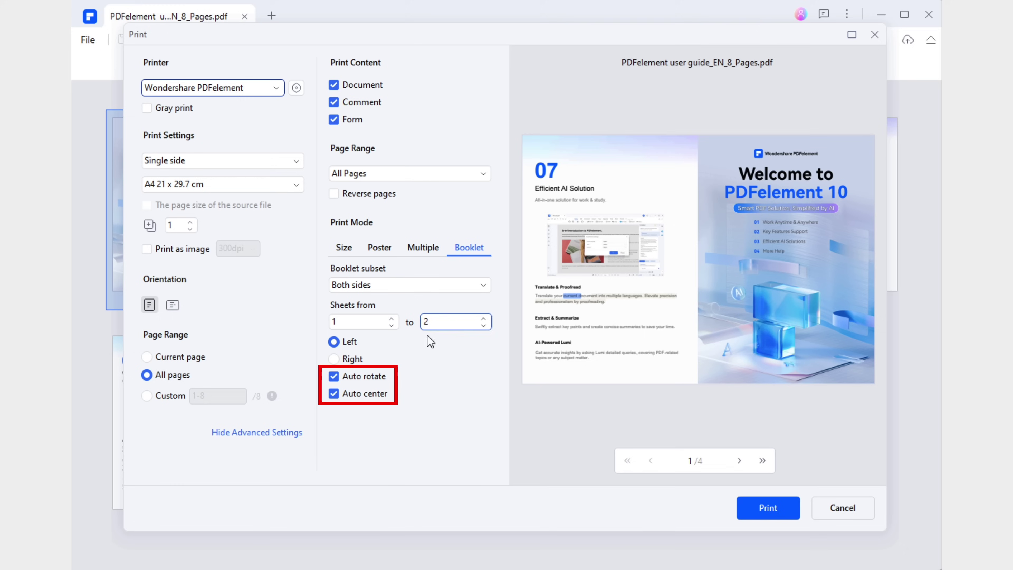
pyautogui.click(380, 375)
pyautogui.click(380, 377)
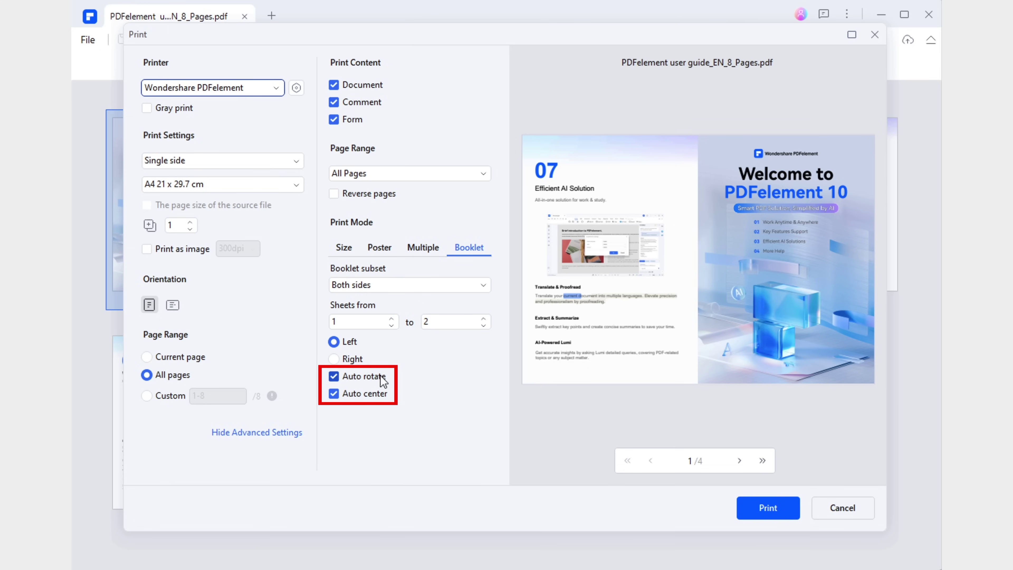
pyautogui.click(380, 396)
pyautogui.click(381, 396)
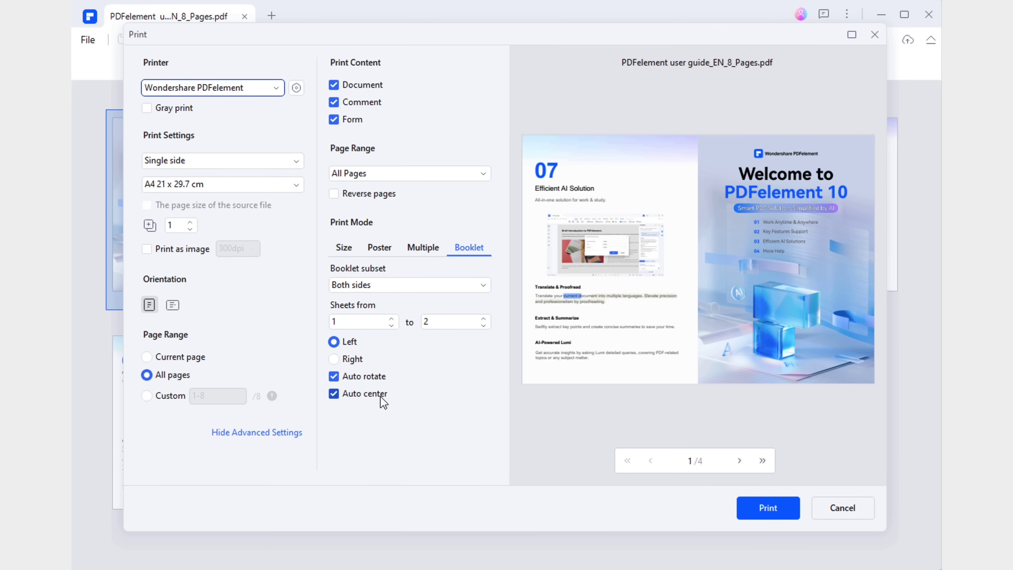
# Step: Select Manually print on both sides, then preview booklet sheets two through four
pyautogui.click(296, 161)
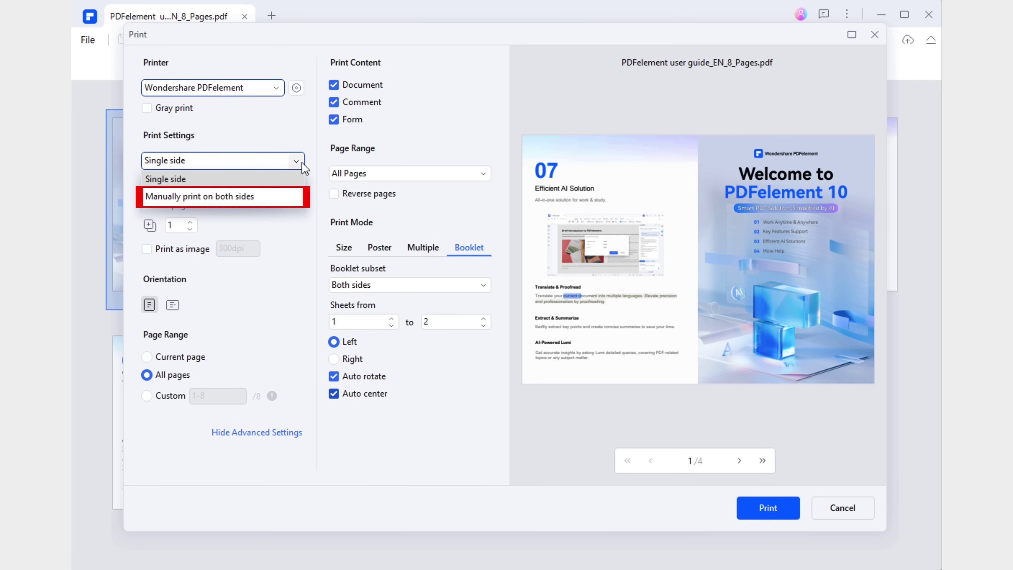
pyautogui.click(288, 200)
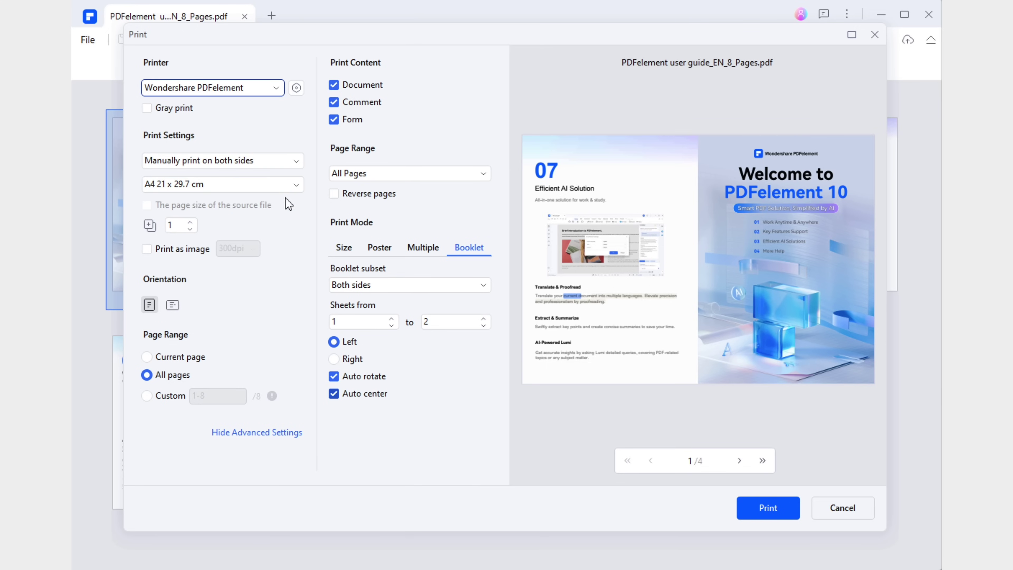
pyautogui.click(739, 461)
pyautogui.click(739, 463)
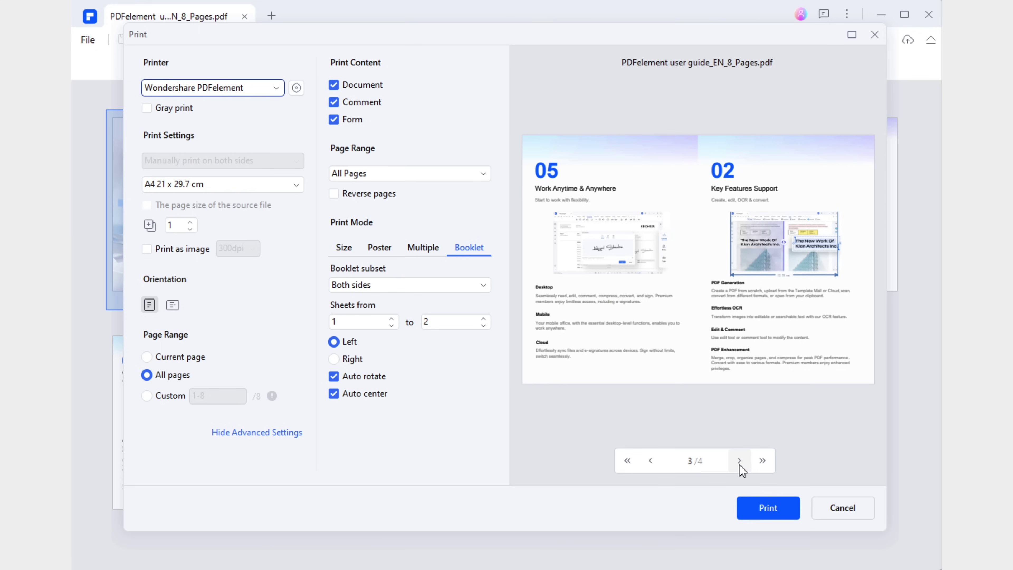
pyautogui.click(739, 462)
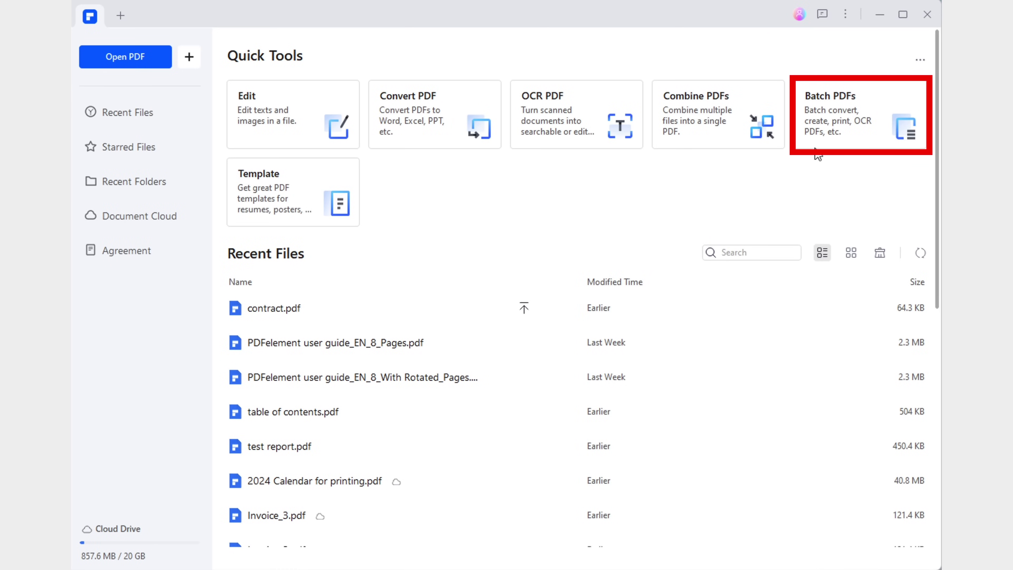
# Step: Start a Batch PDFs print job and add the DE, EN, FR and IT guide PDFs
pyautogui.click(843, 133)
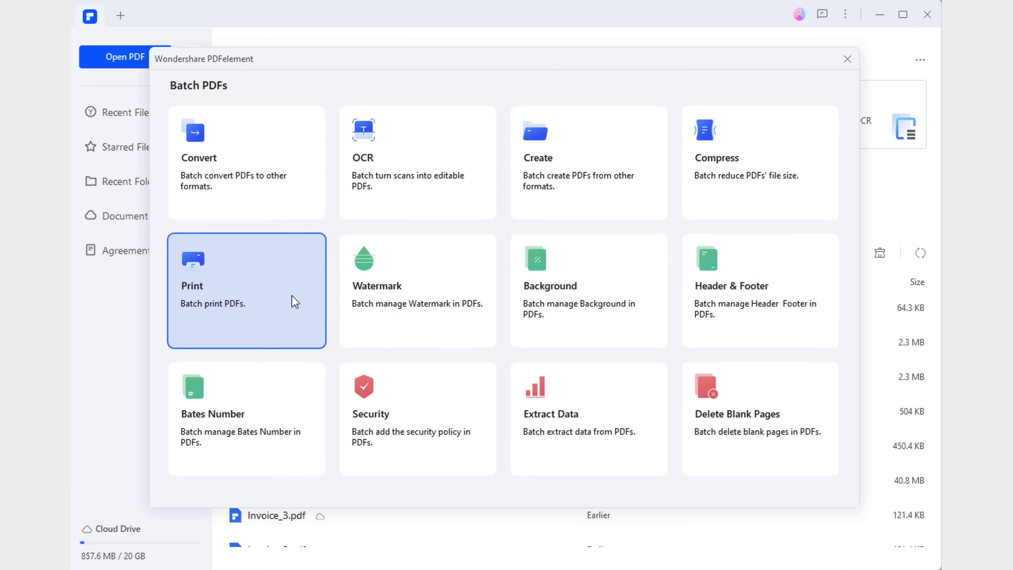
pyautogui.click(296, 303)
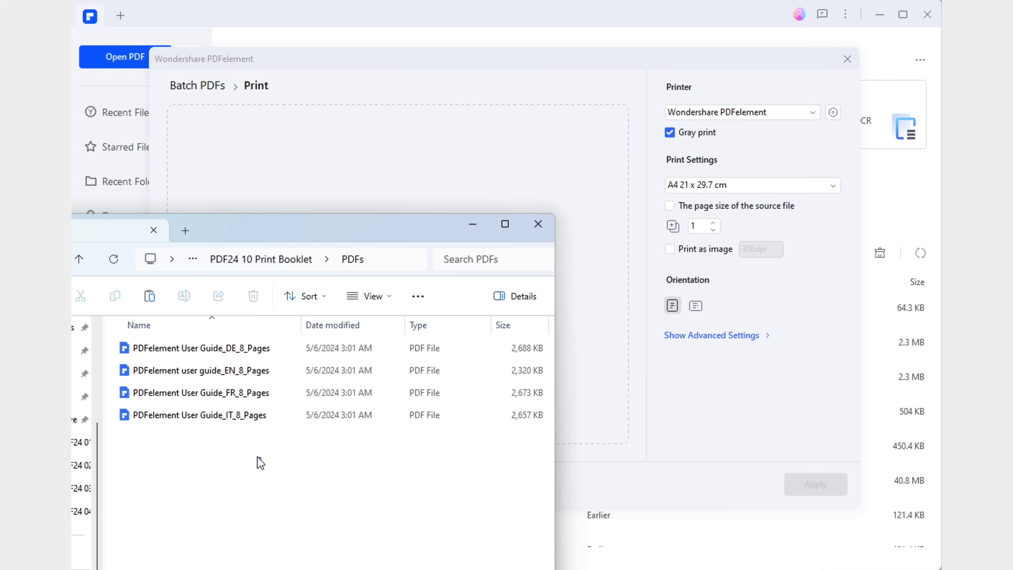
pyautogui.moveTo(262, 465); pyautogui.dragTo(424, 172)
pyautogui.click(473, 224)
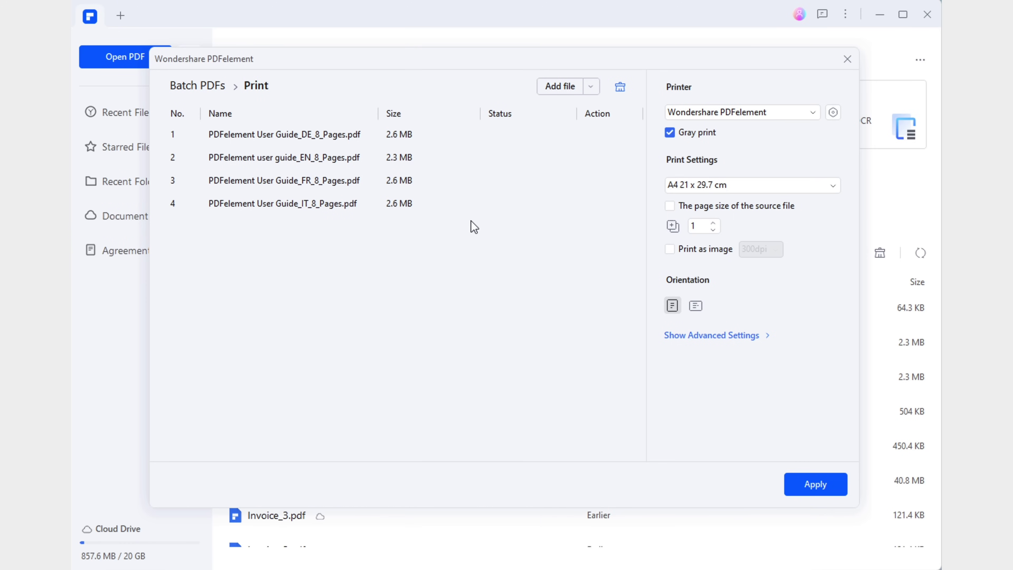
# Step: Set the batch print layout to Booklet with Both sides and apply to start printing
pyautogui.click(719, 335)
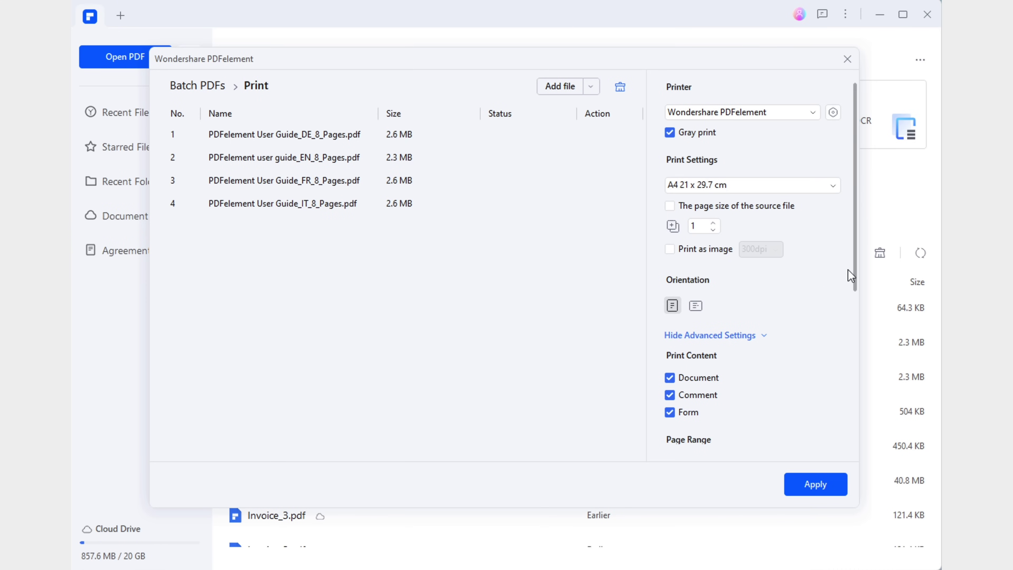
pyautogui.moveTo(848, 270); pyautogui.dragTo(833, 401)
pyautogui.click(821, 287)
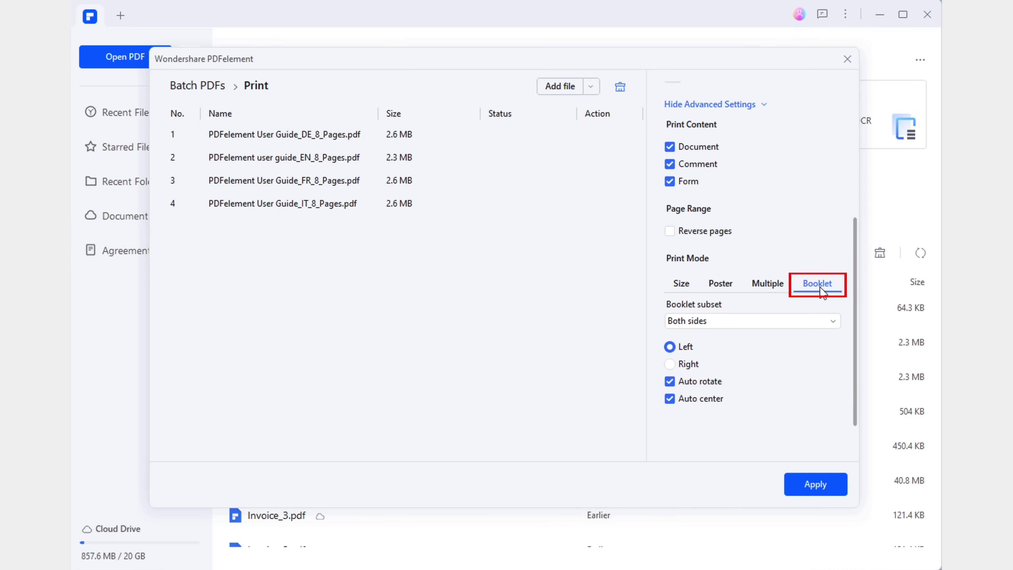
pyautogui.click(824, 330)
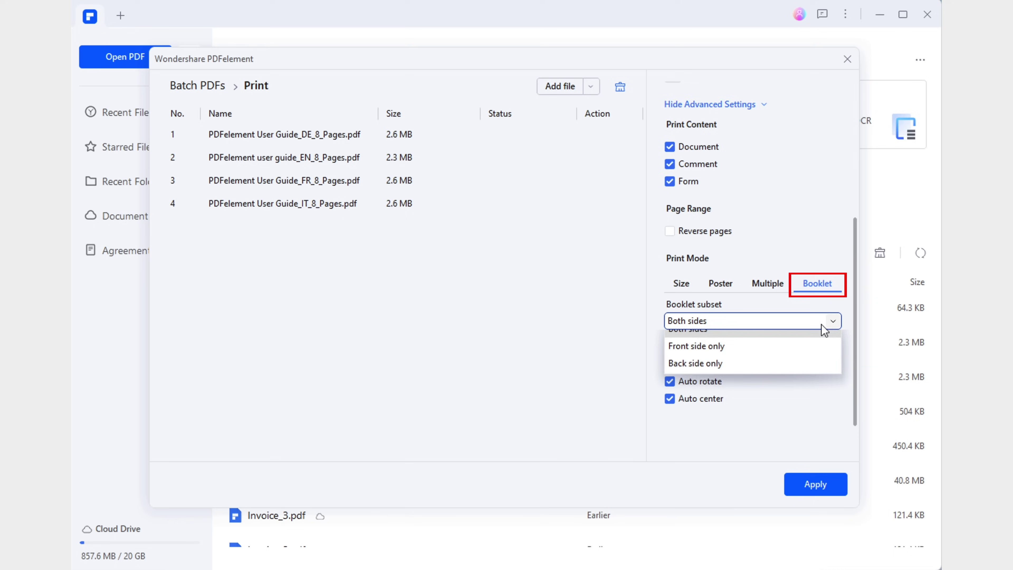
pyautogui.click(825, 325)
pyautogui.click(823, 491)
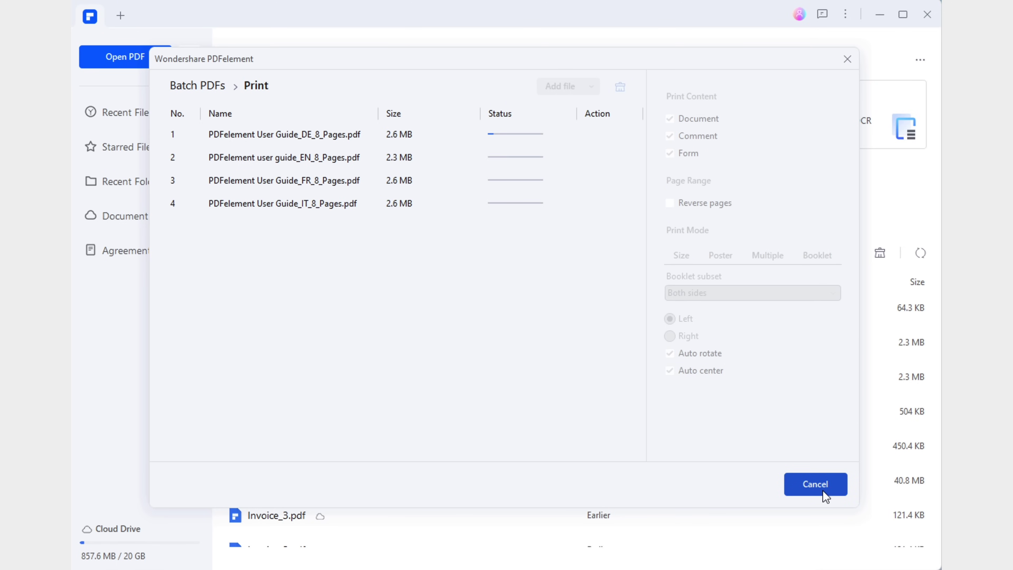